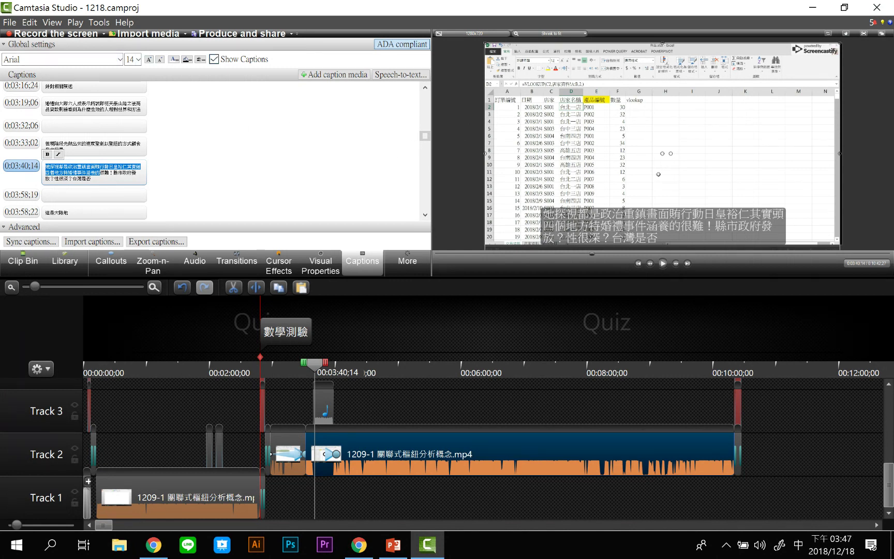
Step: Open the desktop folder 004, examine its produced files, including scripts and 004.mp4, and close the folder
click(813, 7)
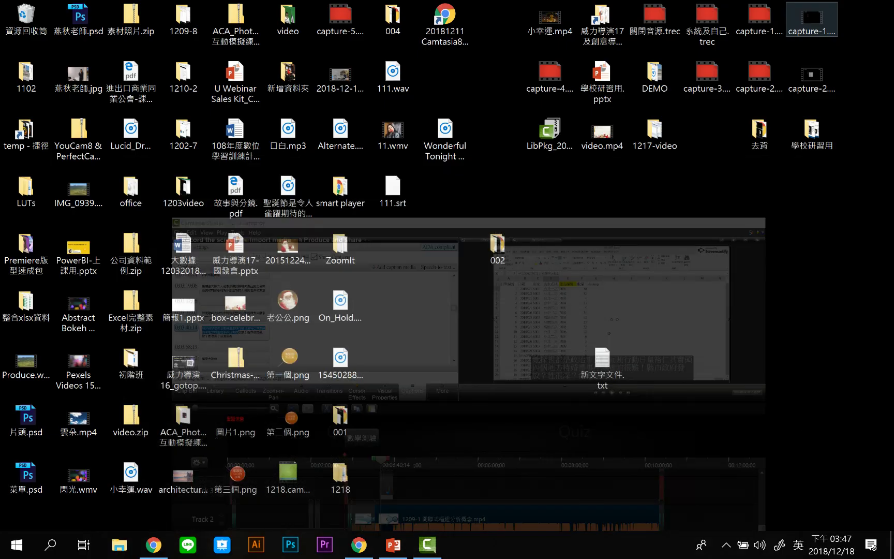
key(Up)
key(Return)
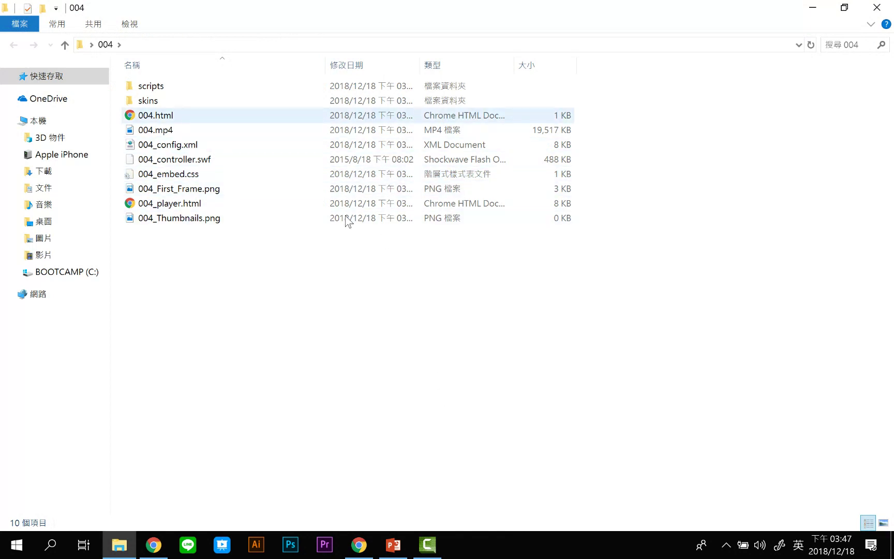
click(182, 86)
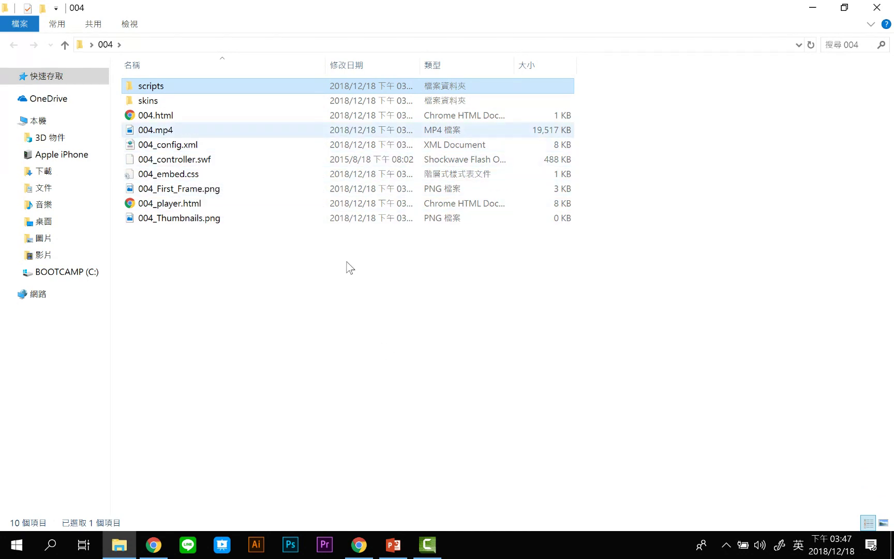
key(Down)
key(Down)
key(Down)
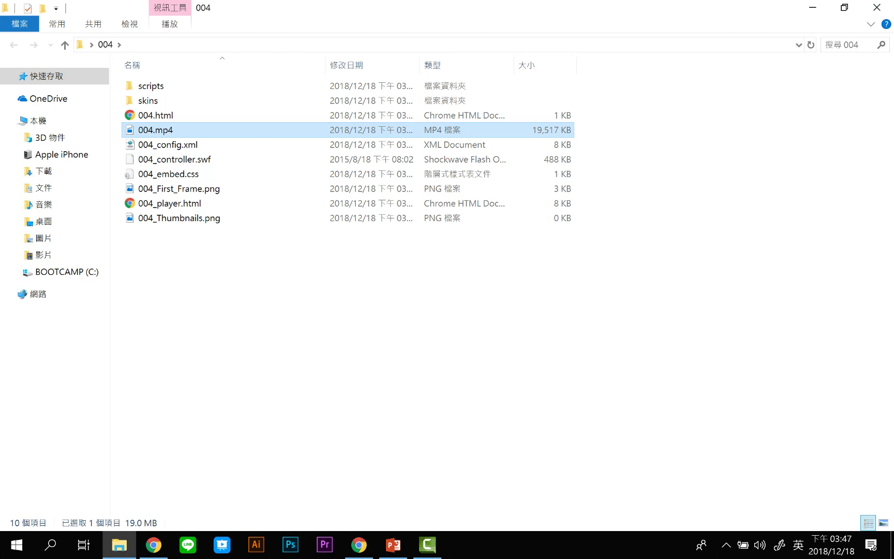
click(877, 7)
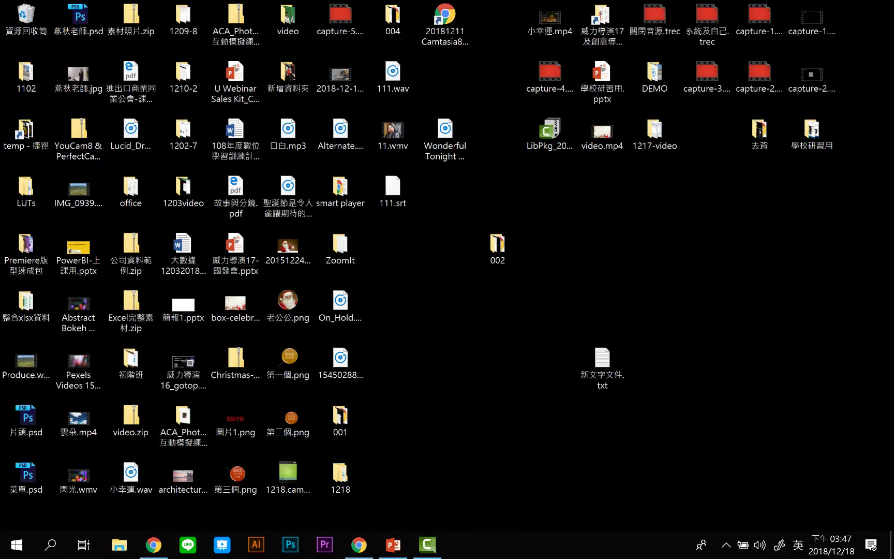
Step: Switch to Camtasia Studio, separate the audio from the long 1209-1 關聯式樞紐分析概念.mp4 clip on Track 2, and move its video to Track 1
click(427, 545)
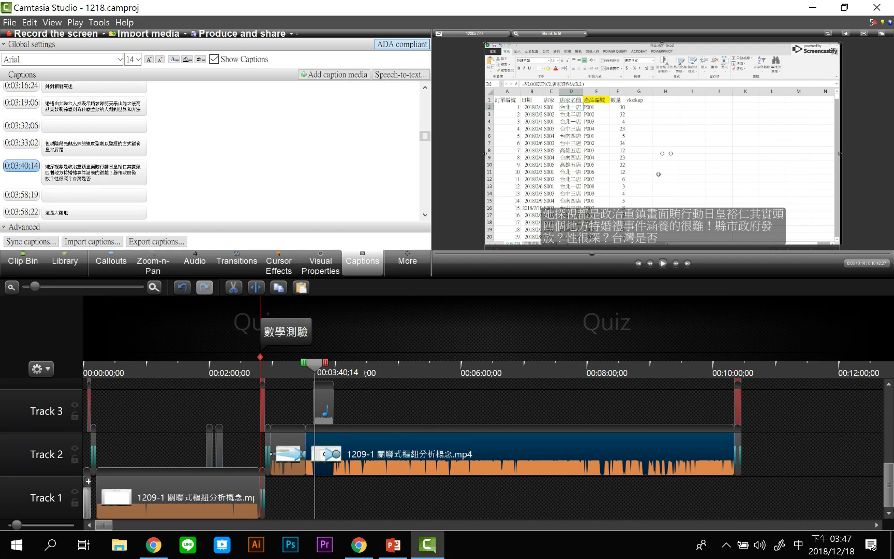
right_click(223, 443)
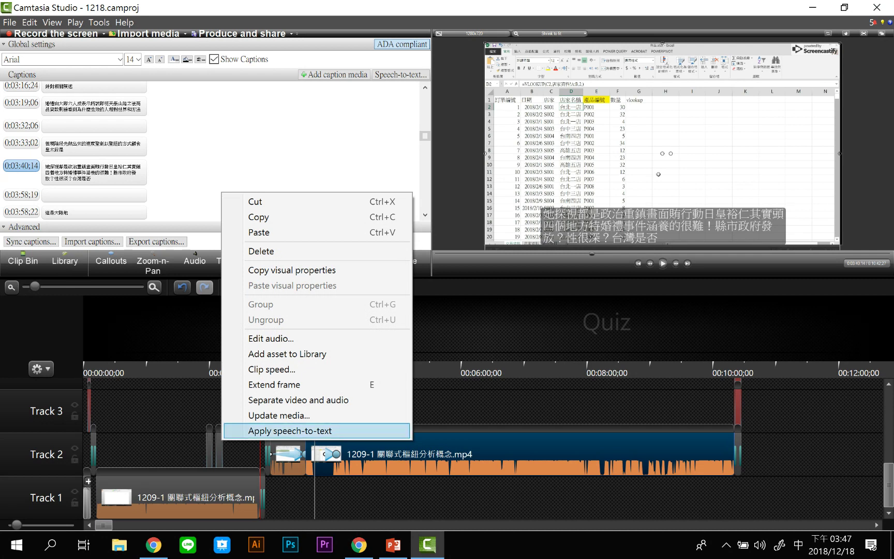
click(382, 496)
right_click(381, 441)
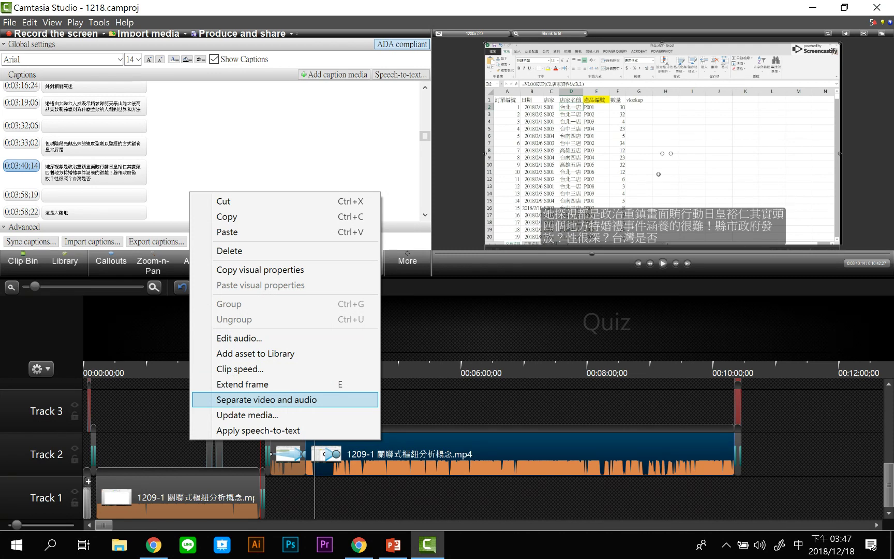
click(266, 399)
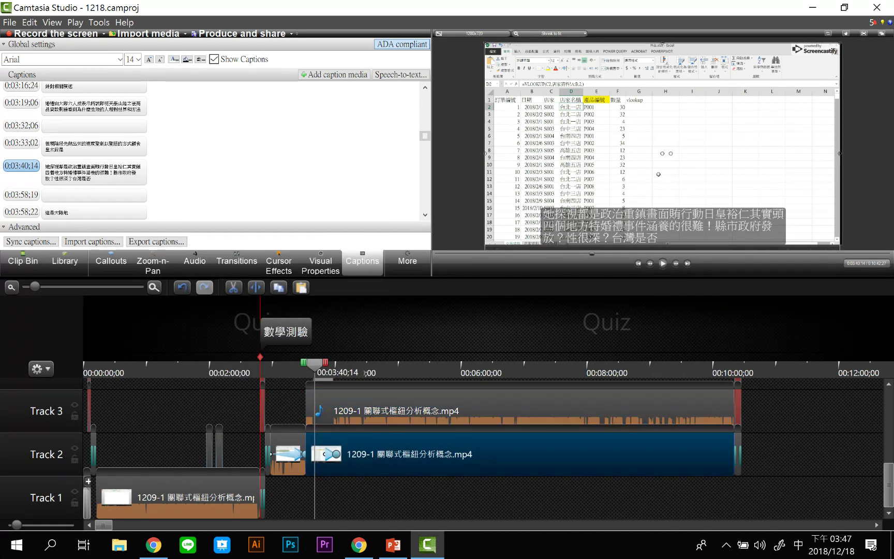
drag(390, 453, 390, 497)
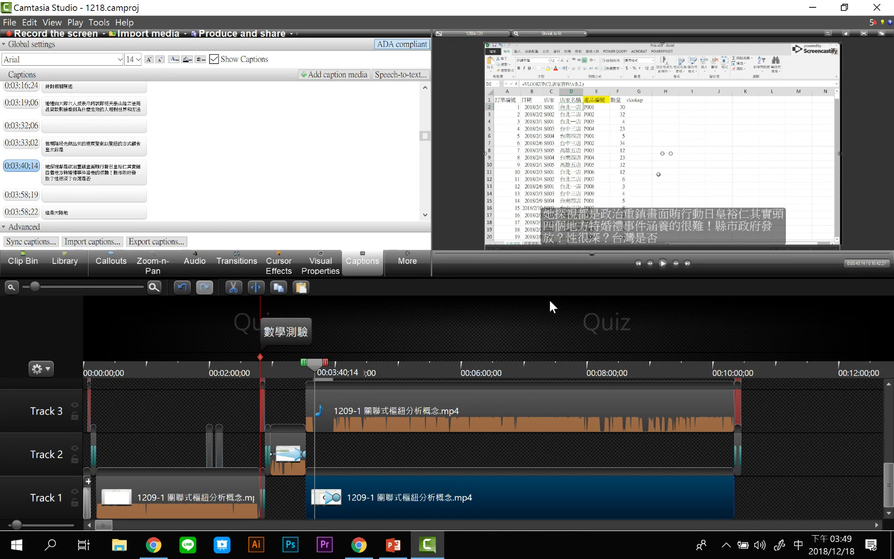
click(407, 261)
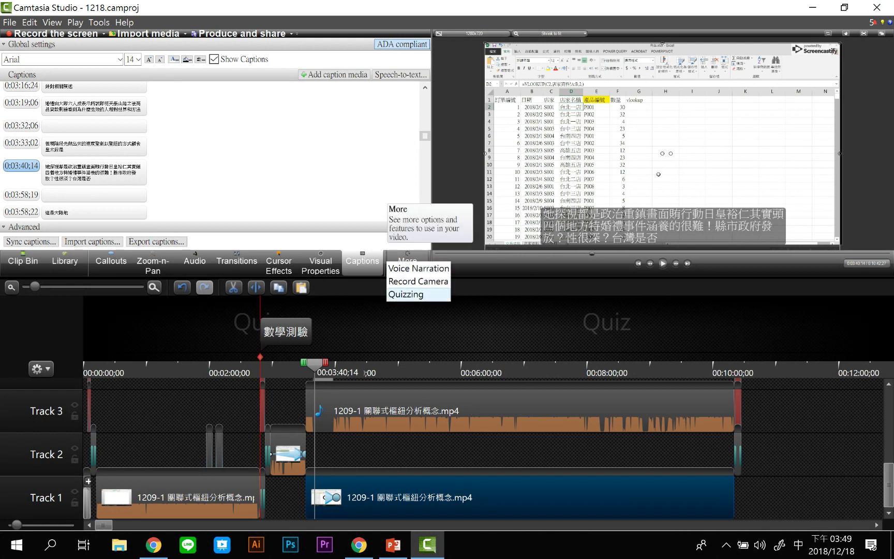
key(Down)
key(Down)
key(Down)
key(Up)
key(Up)
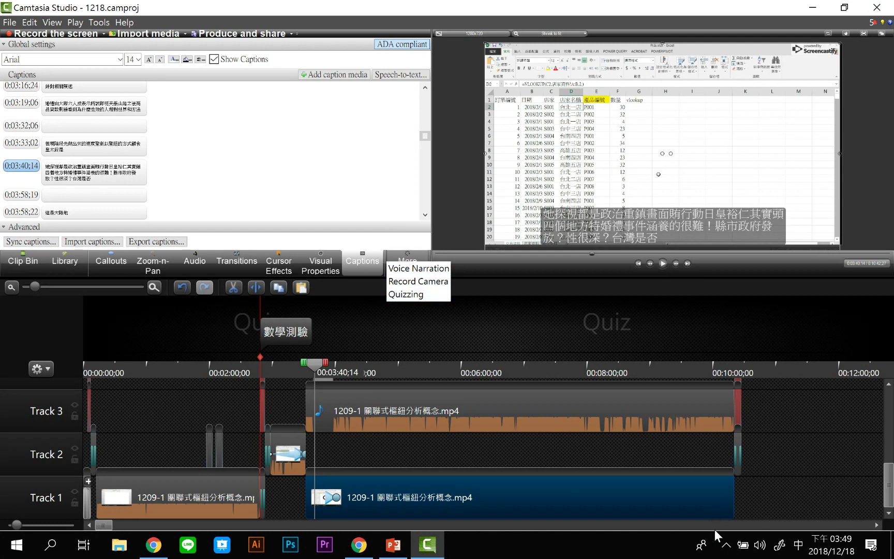
key(v)
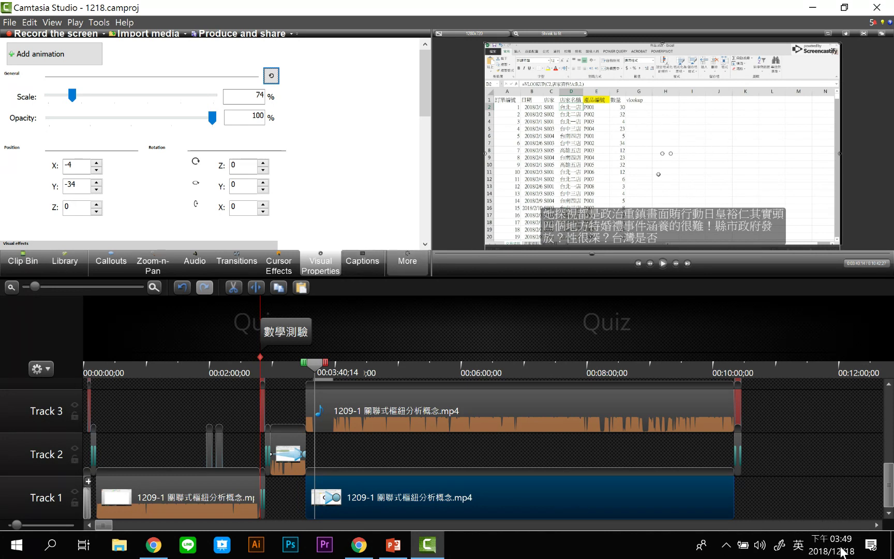
Step: Save the 1218.camproj project
click(9, 22)
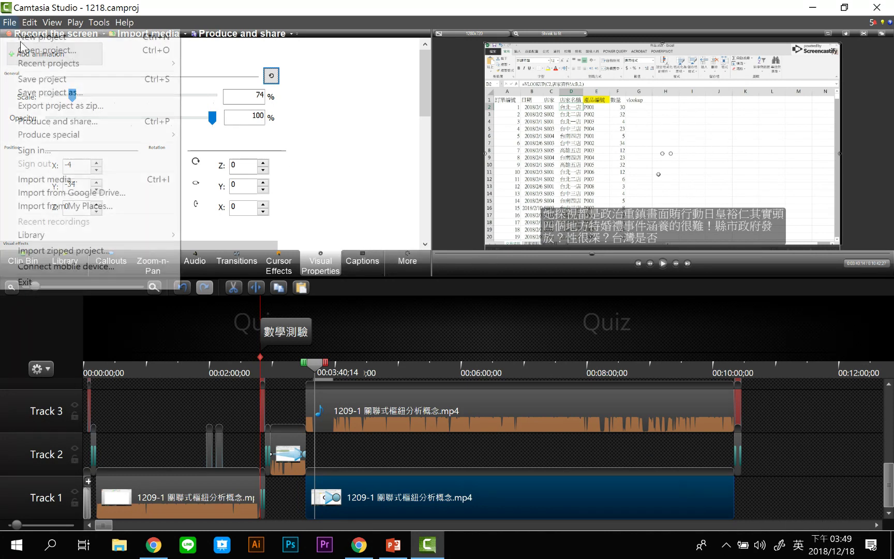
click(41, 79)
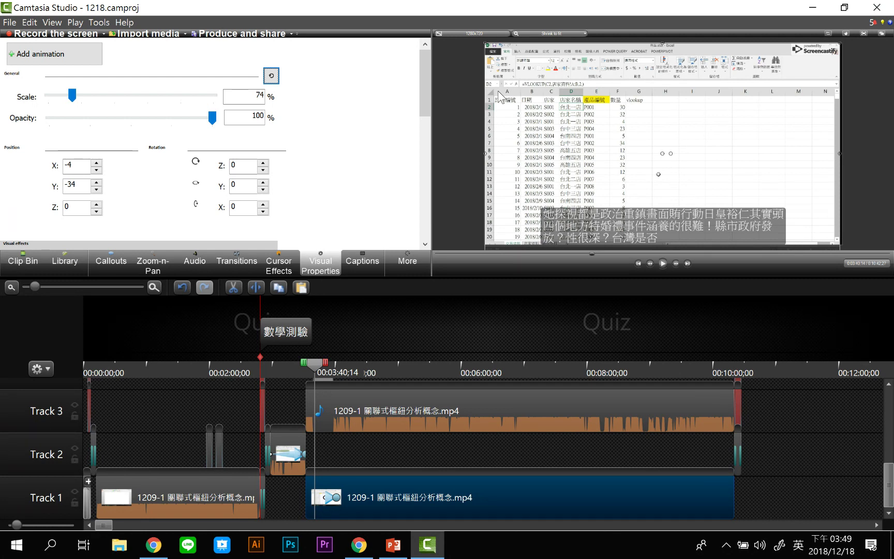
Step: Look over the MP4 files in the desktop folder 1217-video and close the folder
click(813, 7)
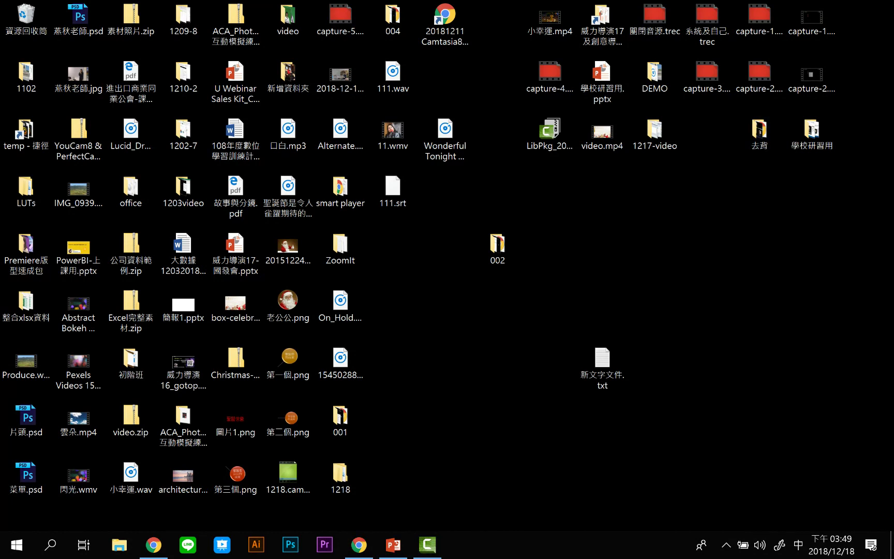
key(shift)
double_click(654, 134)
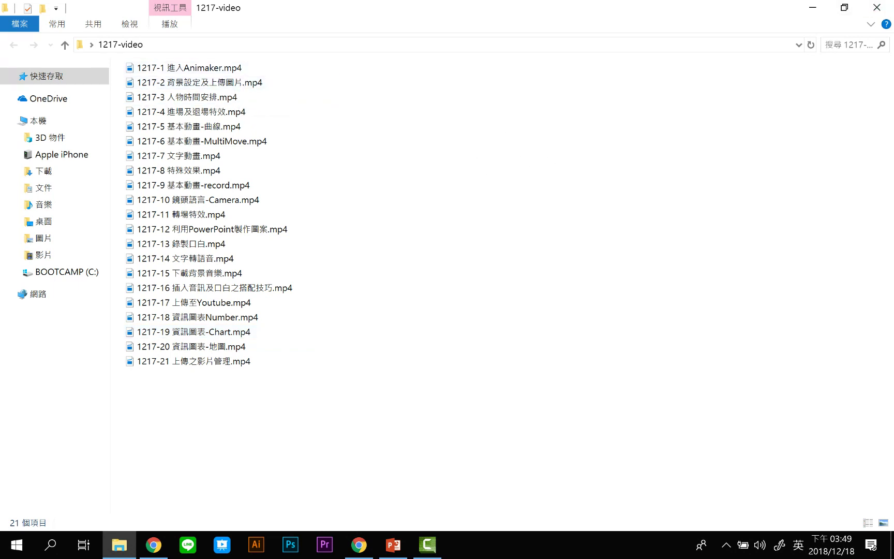
click(877, 8)
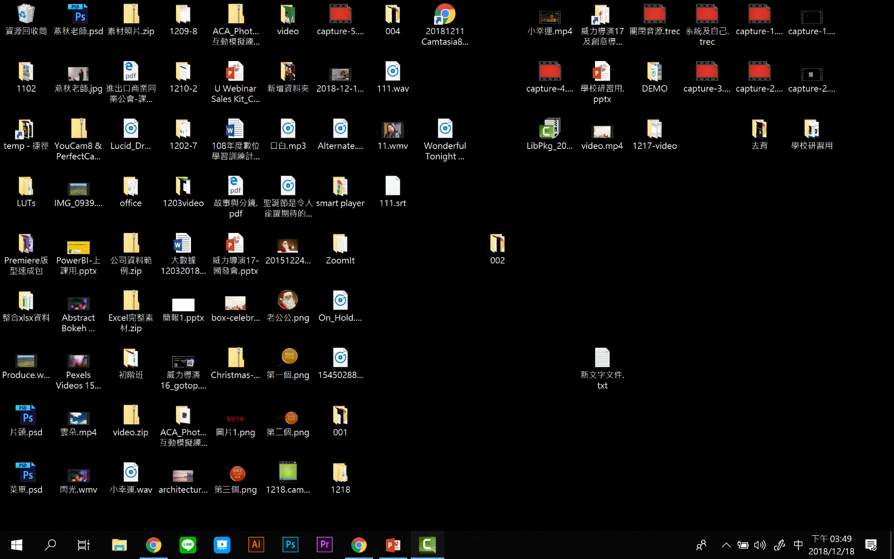
Step: Switch to Camtasia Studio, dismiss the Production Wizard and start a batch production
click(428, 545)
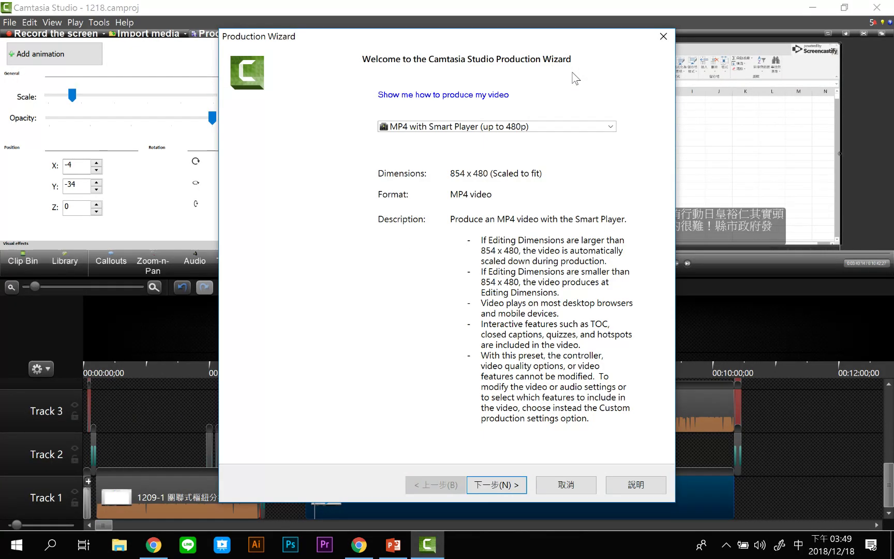
click(667, 36)
key(alt+t)
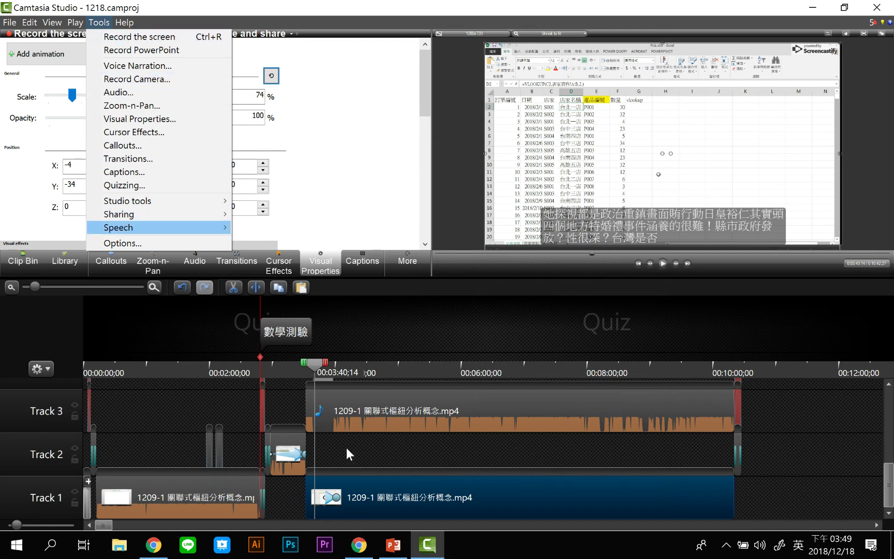
mouse_move(172, 213)
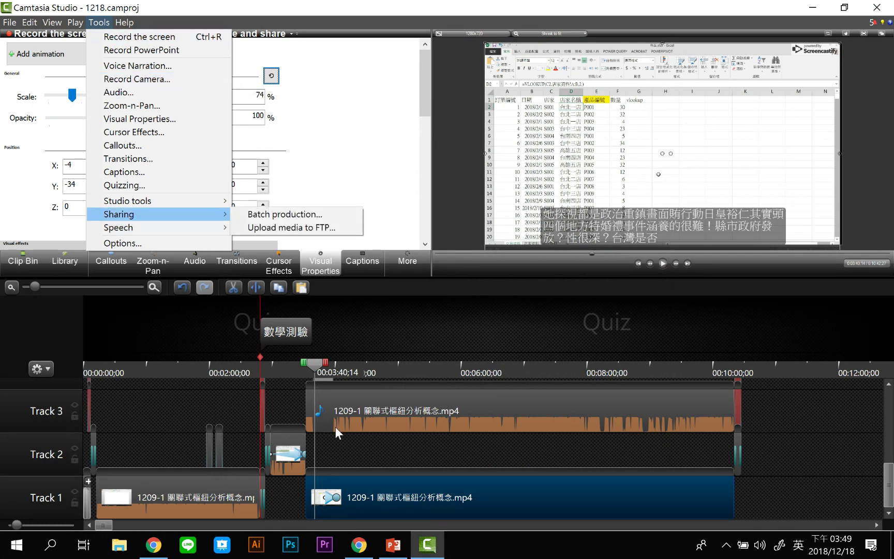
key(Down)
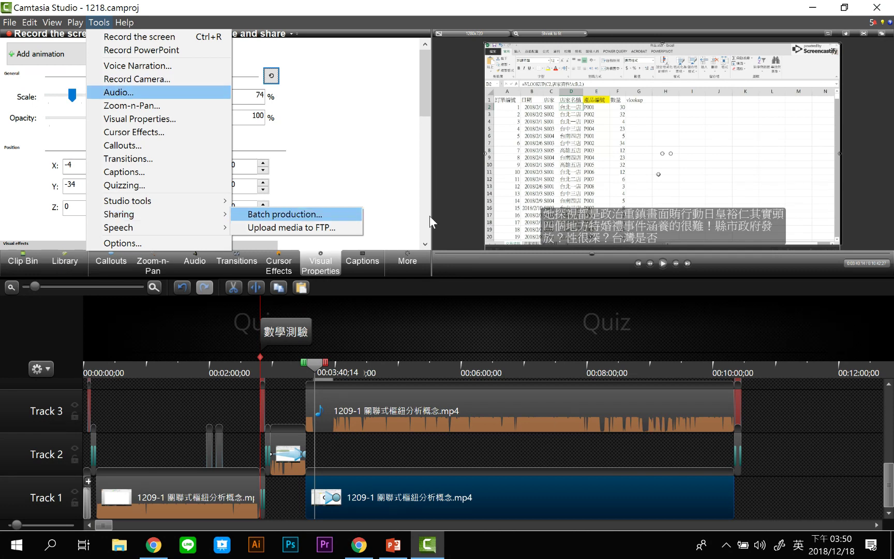
key(Return)
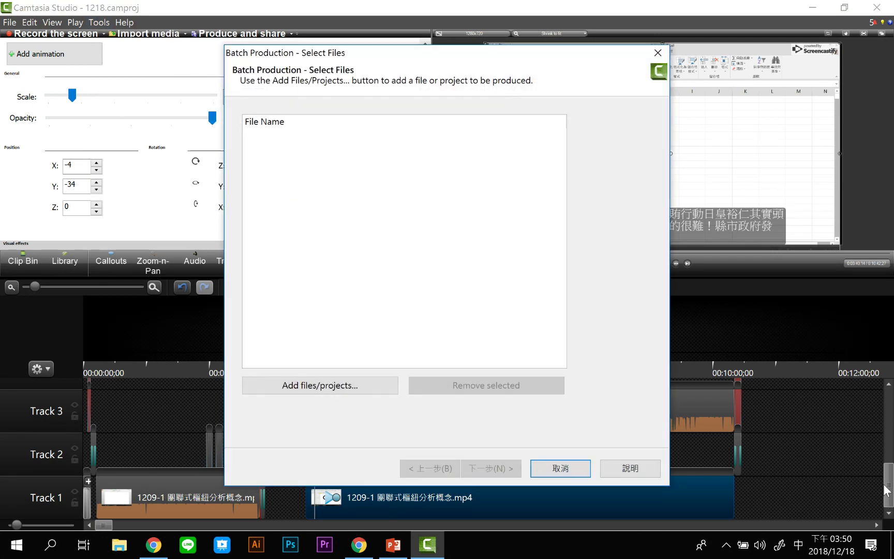
Step: Add 1202-1 走勢圖.mp4, 1202-2 格式化條件-資料橫條.mp4 and 1202-3 選擇性貼上.mp4 from the desktop folder 1202-7 to the batch
key(Return)
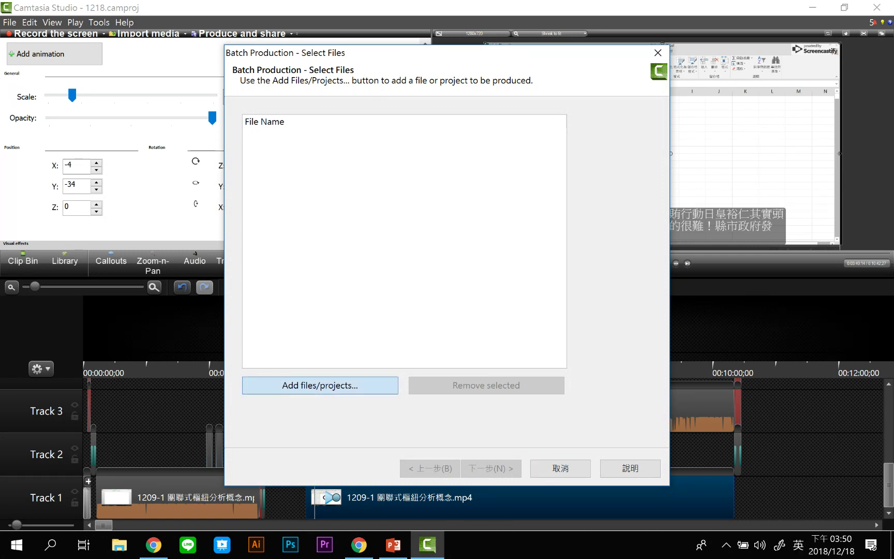
click(280, 241)
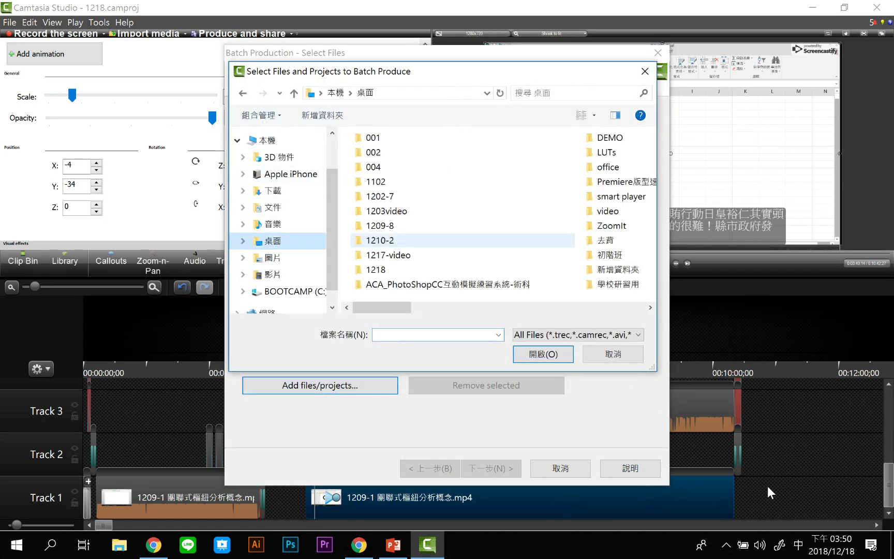
double_click(393, 196)
click(400, 139)
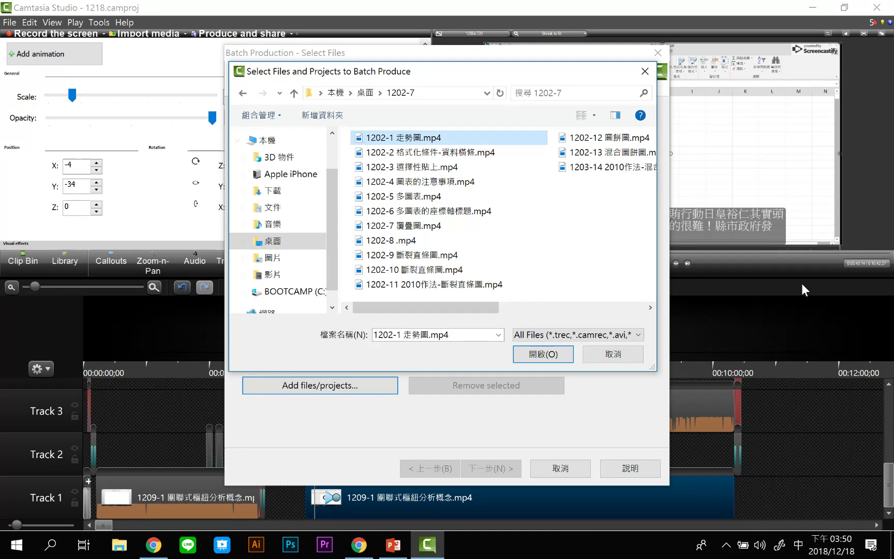
shift+click(423, 152)
key(shift+Up)
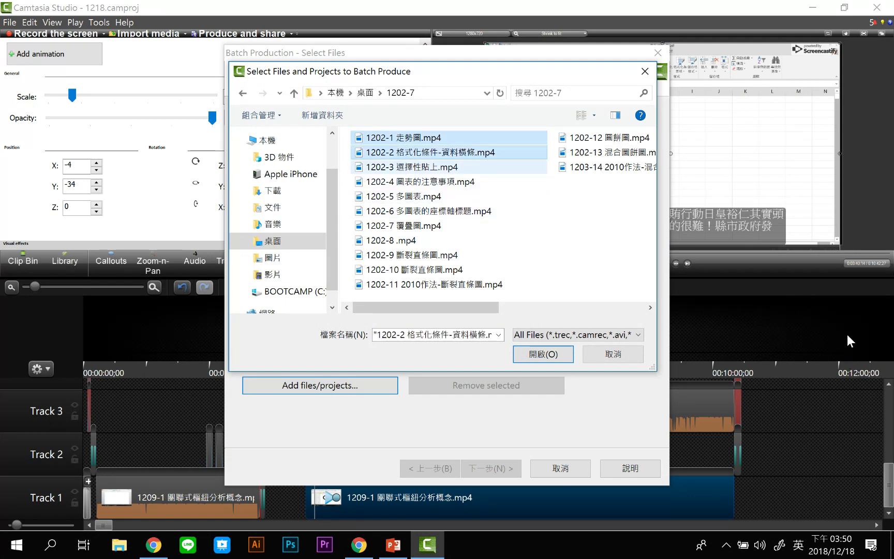
shift+click(426, 168)
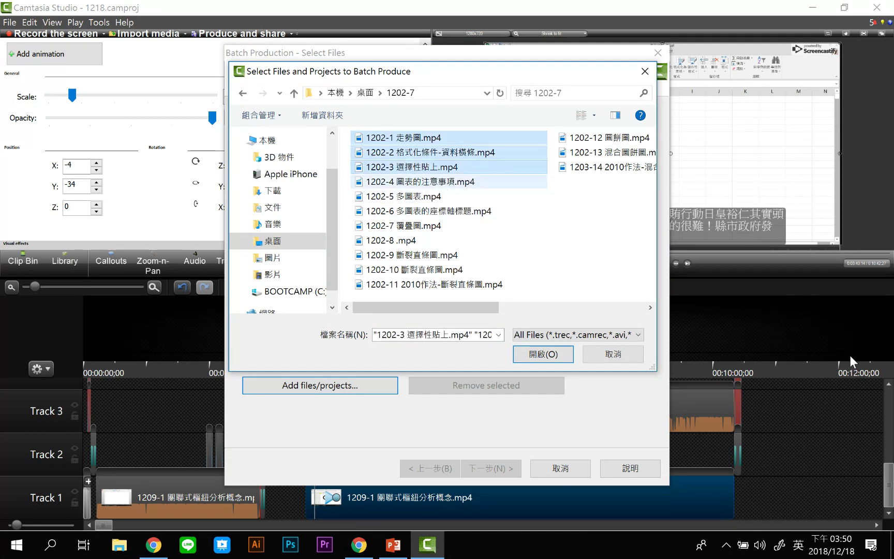
key(Return)
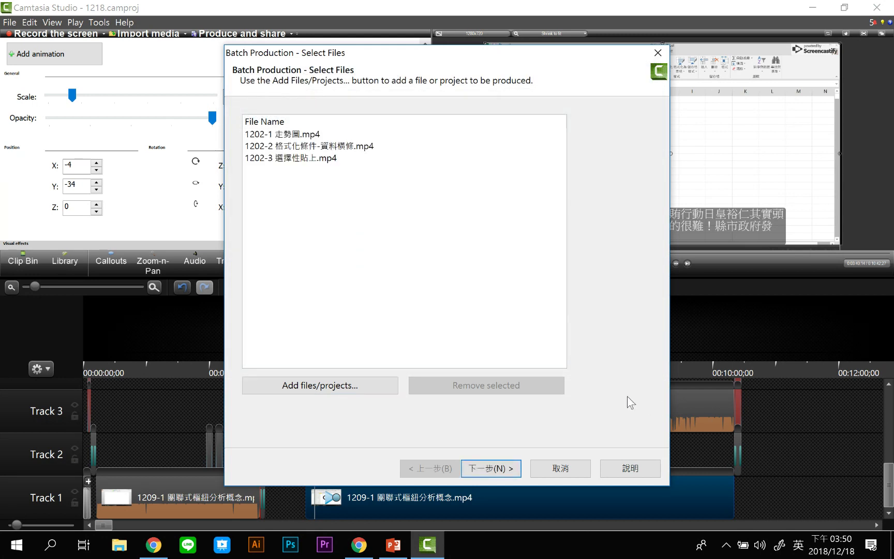
Step: Proceed to the preset options and choose MP4 with Smart Player (up to 720p) as the one preset for all files
key(Return)
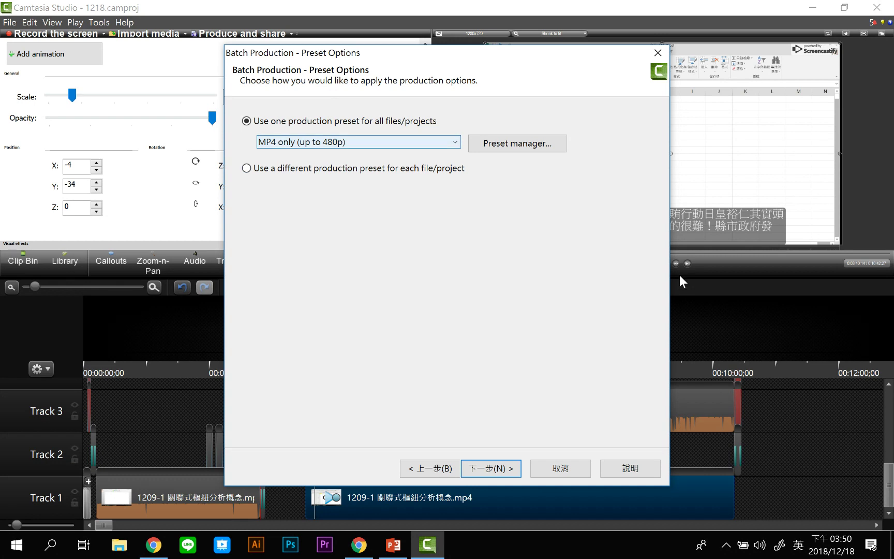
click(339, 142)
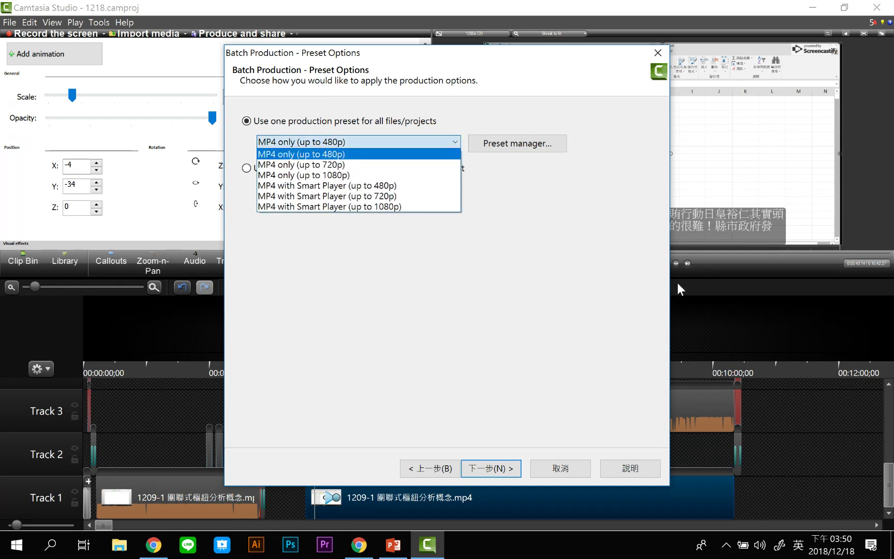
key(Down)
key(Down)
key(Down)
key(Down)
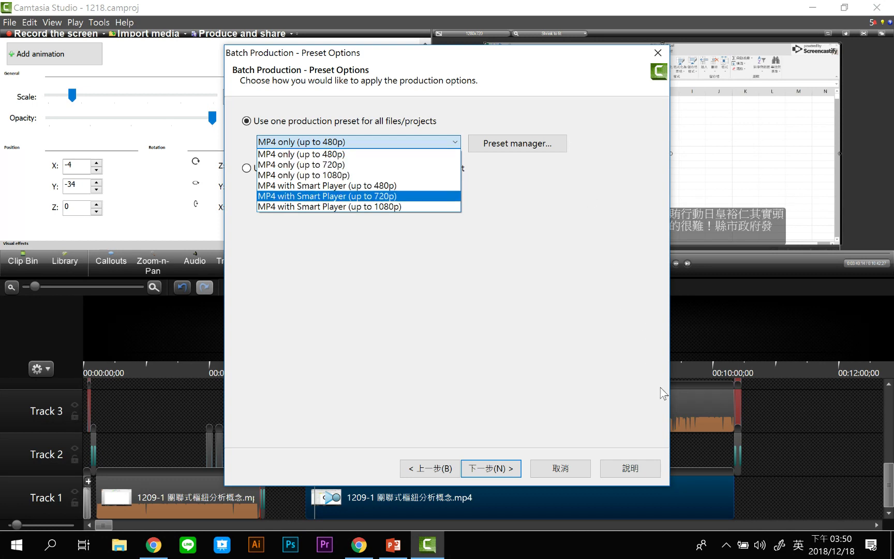
key(Return)
Step: Open the preset manager and start a new production preset
key(Tab)
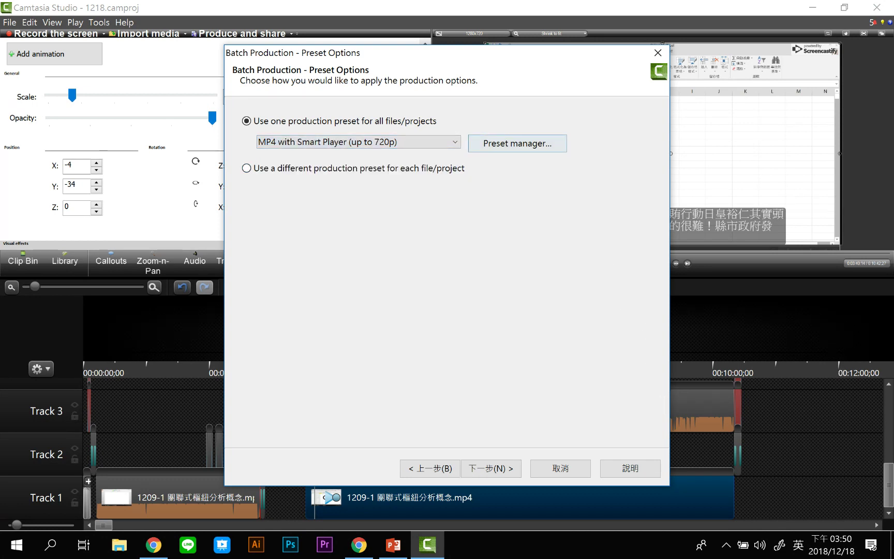
key(Return)
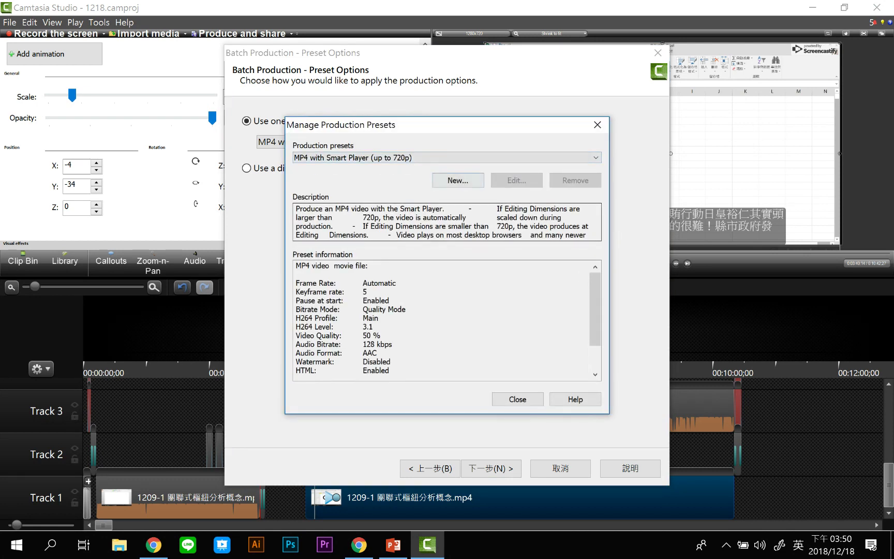
click(458, 180)
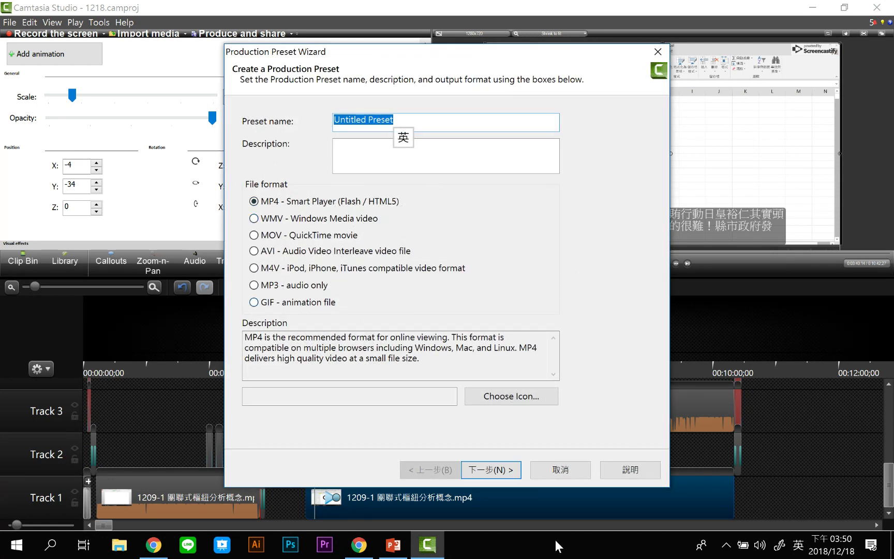
drag(350, 52, 494, 48)
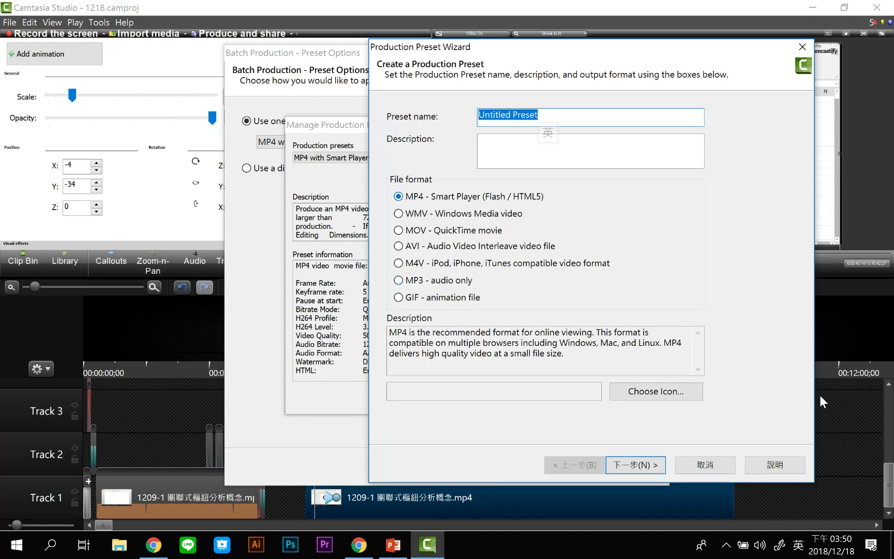
Step: Set the new preset's file format to WMV - Windows Media video and name the preset wmv
click(398, 213)
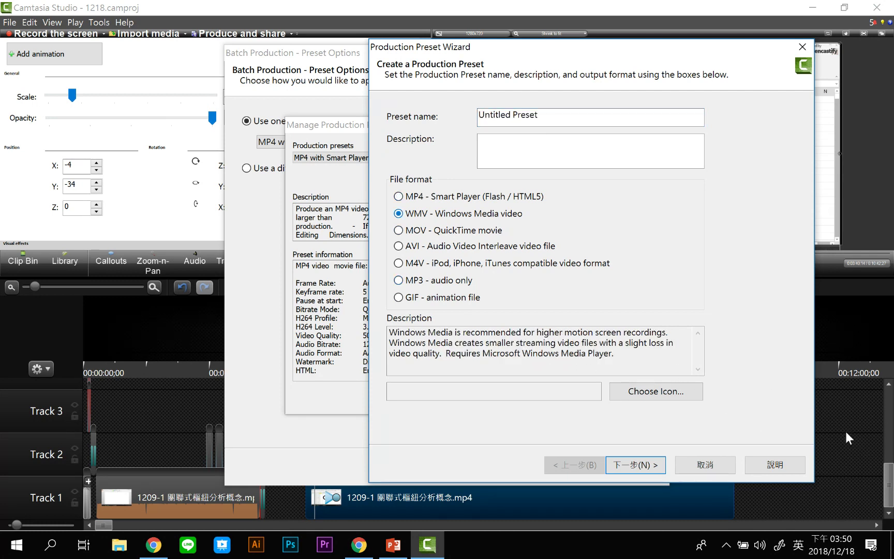
key(Down)
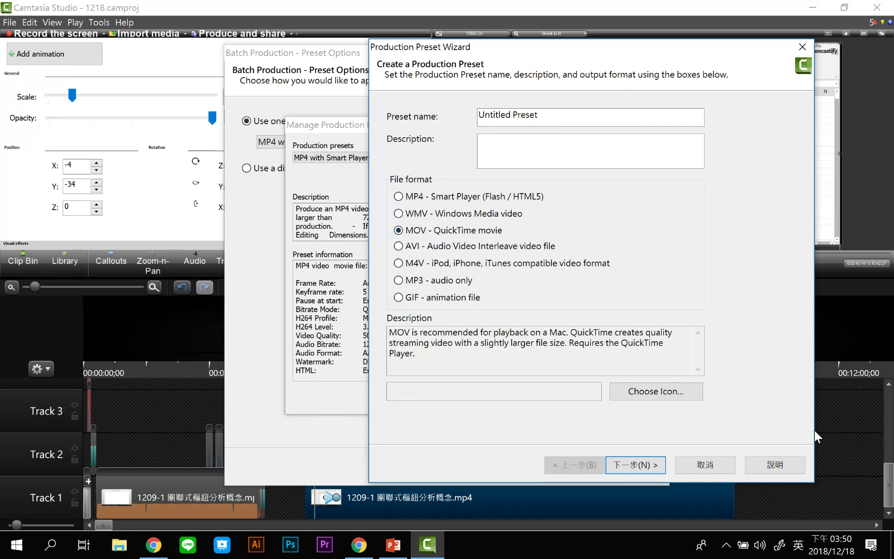
key(Up)
key(Up)
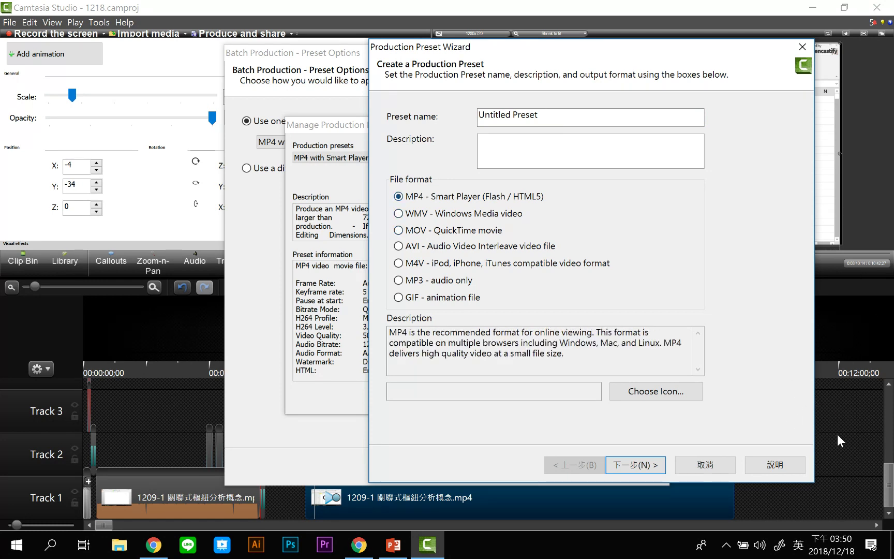
key(Down)
key(shift+Tab)
key(shift+Tab)
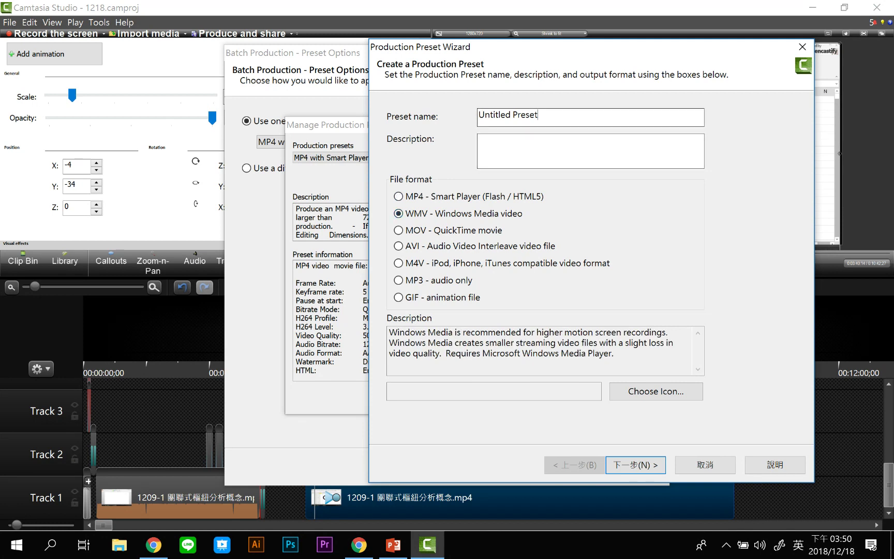
text(wmv)
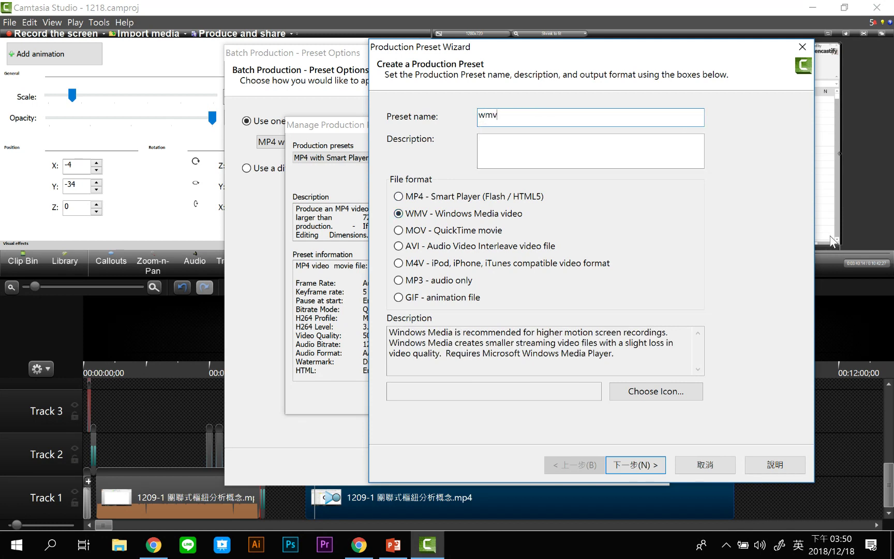
Step: Accept the Camtasia Studio Best Quality and File Size (Recommended) profile and set the video size to the editing dimensions
key(Return)
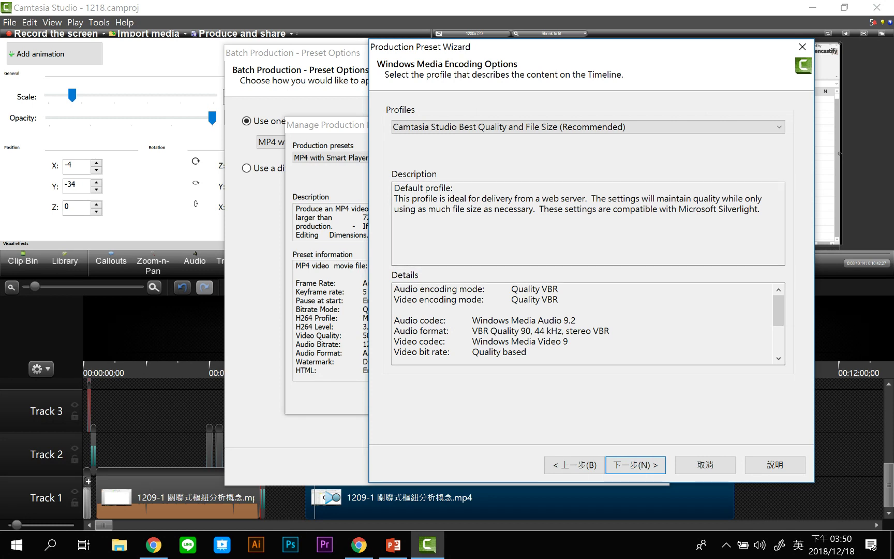
key(Return)
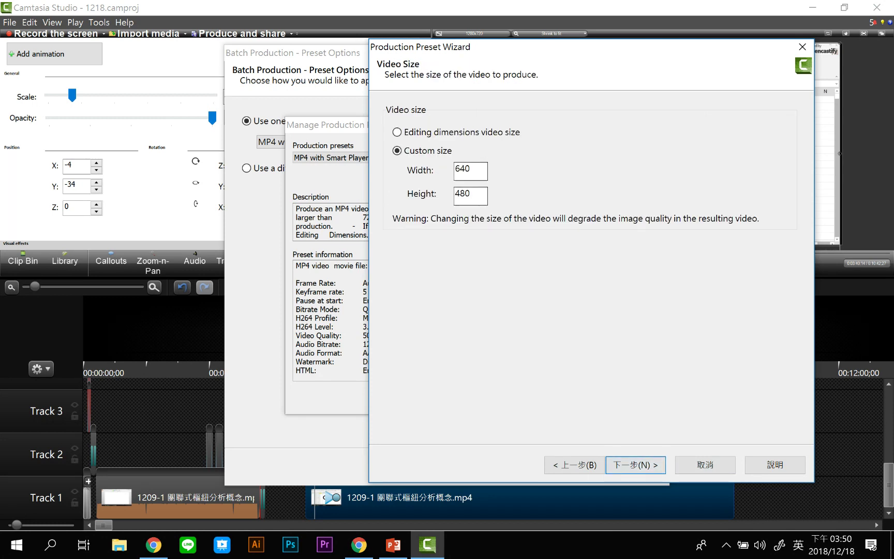
click(397, 132)
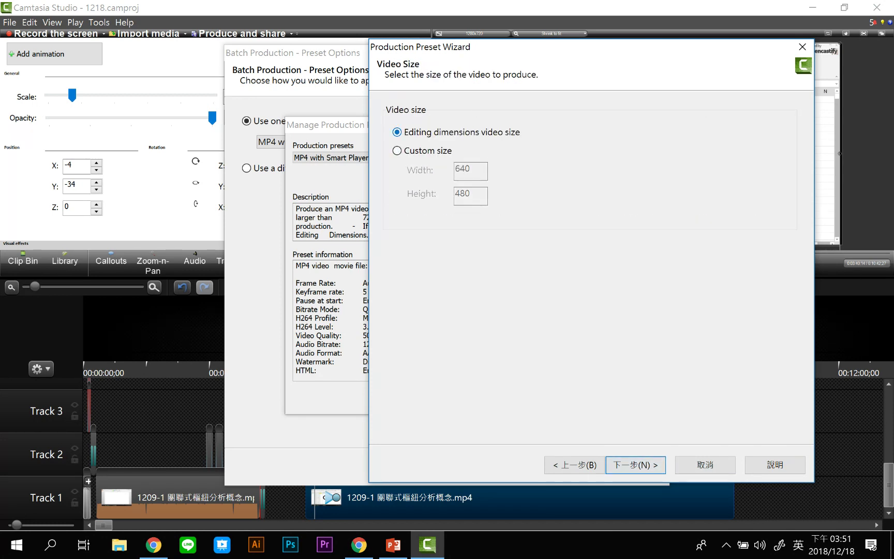
key(Return)
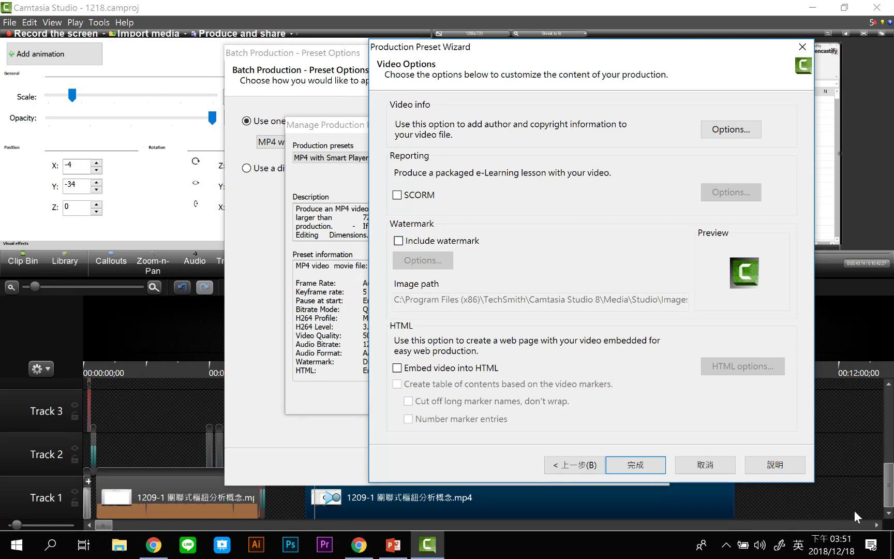
Step: Include a watermark in the wmv preset, finish creating it and close the preset manager
key(space)
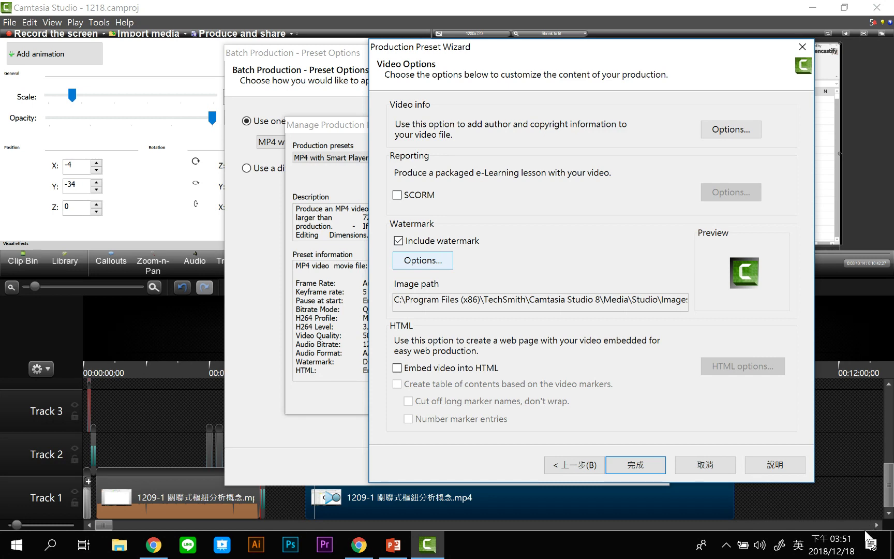
key(Return)
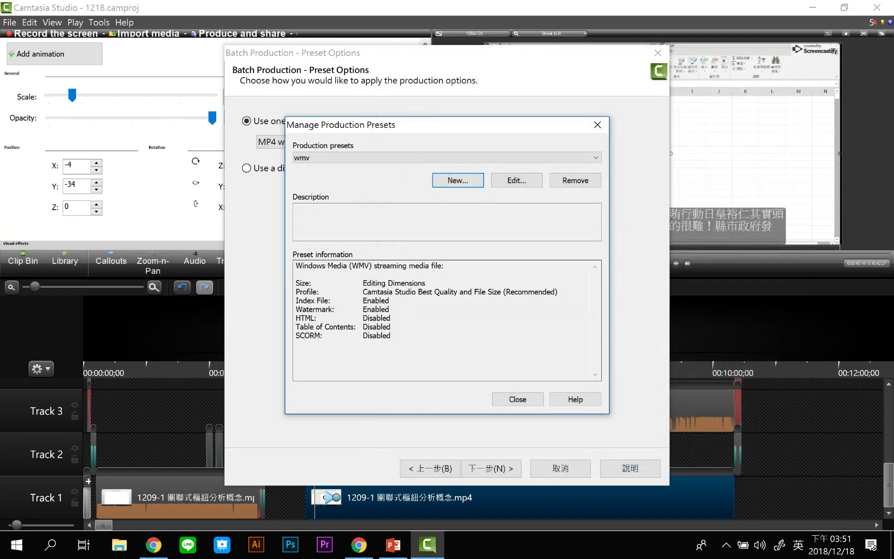
key(Escape)
key(shift+Tab)
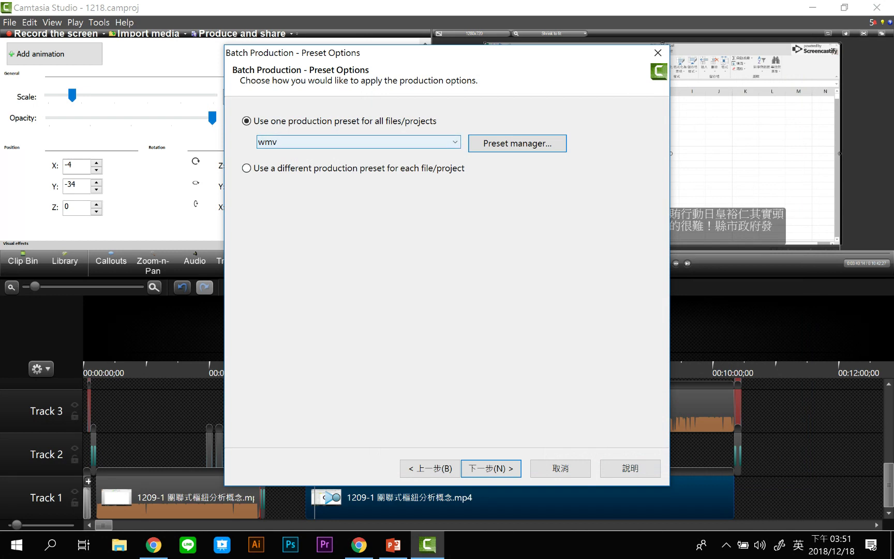
Step: Look through the list of production presets available for all batch files, leaving wmv selected
key(alt+Down)
key(Return)
key(alt+Down)
key(Down)
key(Down)
key(Down)
key(Down)
key(Down)
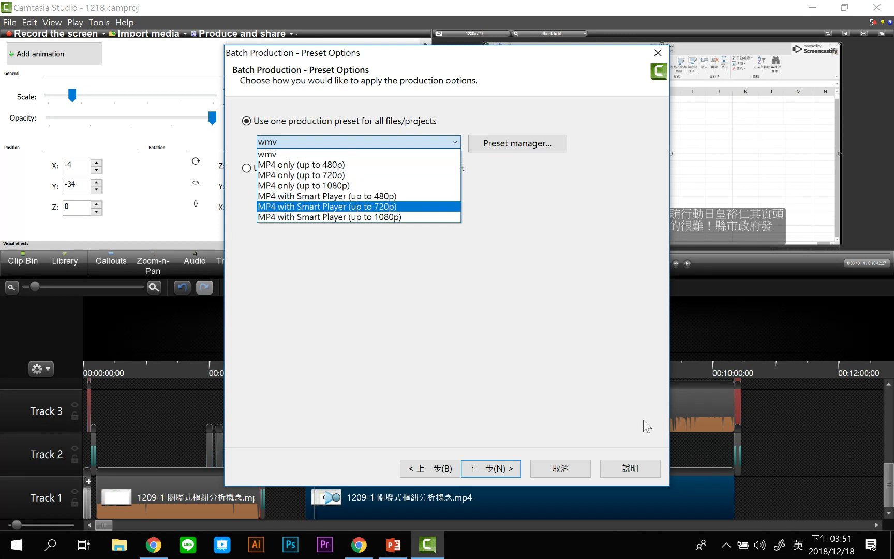
key(Up)
key(Up)
key(Up)
key(Up)
key(Up)
key(Down)
key(Down)
key(Down)
key(Down)
key(Down)
key(Escape)
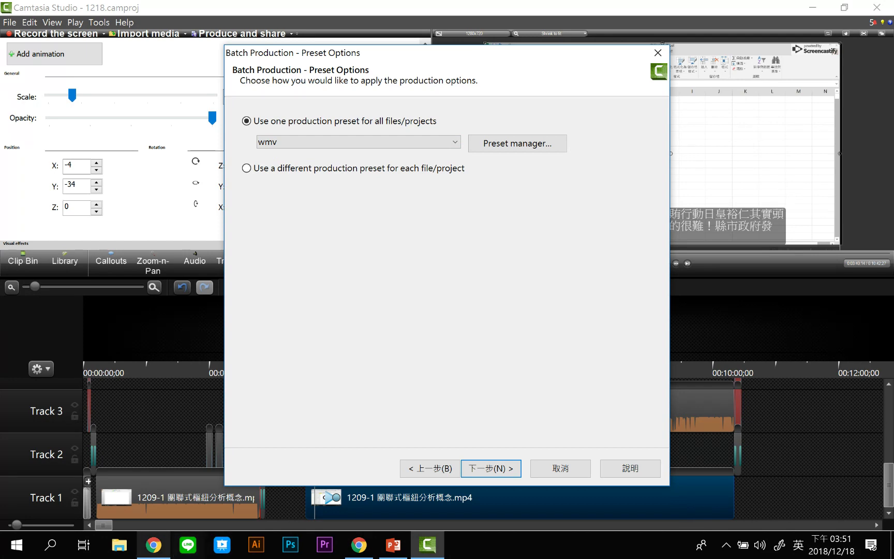
Step: Look over the MP4 files in the desktop folder 1210-2 and return to Camtasia Studio
click(893, 545)
double_click(183, 77)
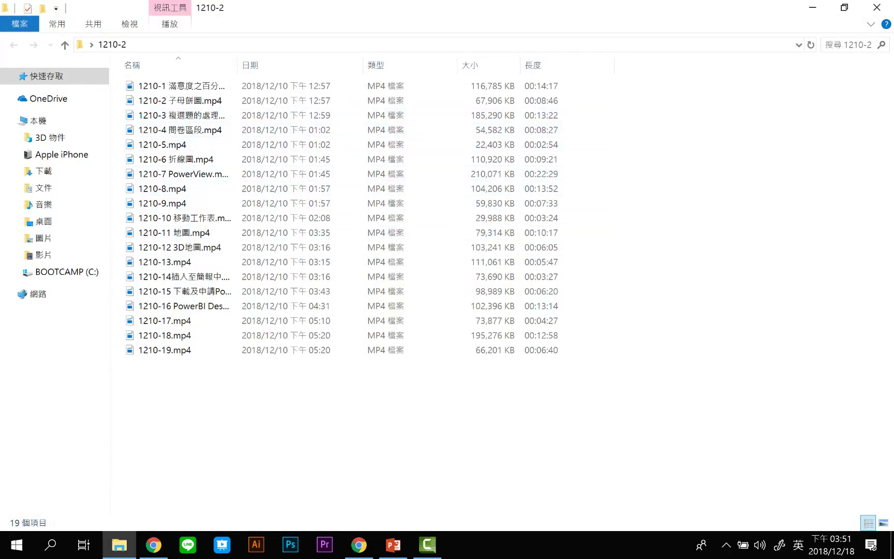
click(844, 8)
click(463, 74)
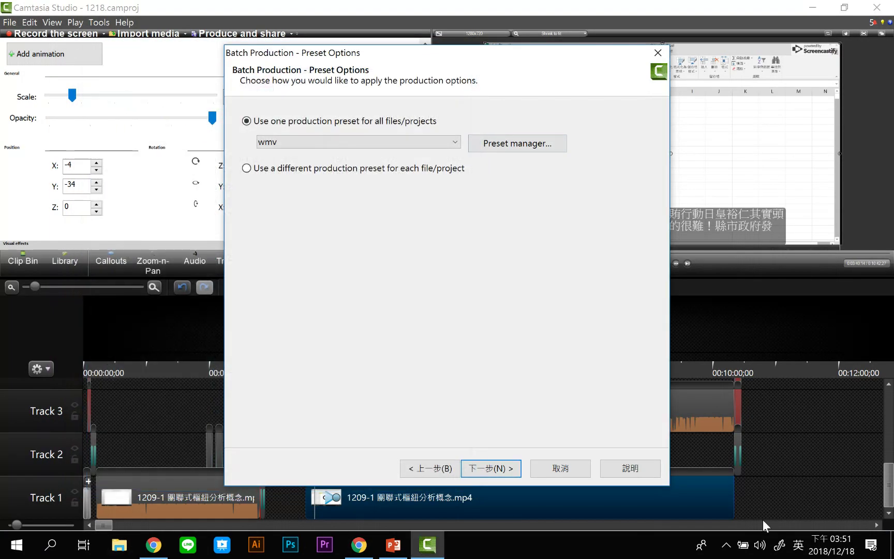
Step: Proceed to the finish options and create a desktop folder named wmv as the output folder for the batch
click(491, 468)
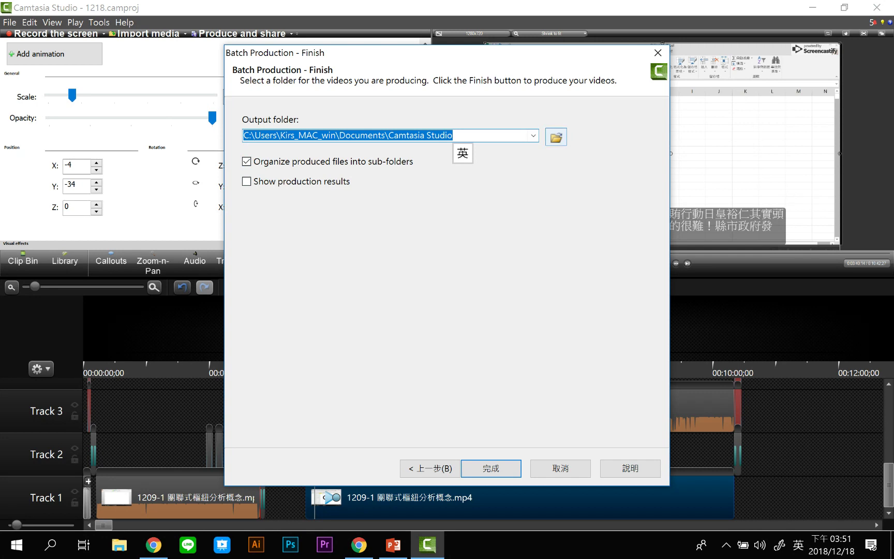
click(556, 138)
click(352, 211)
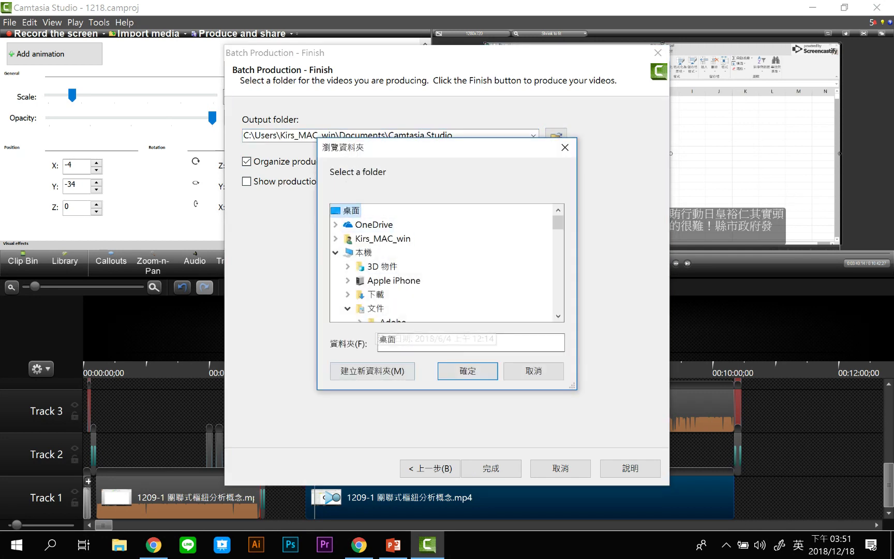
click(373, 371)
text(wmv)
key(Return)
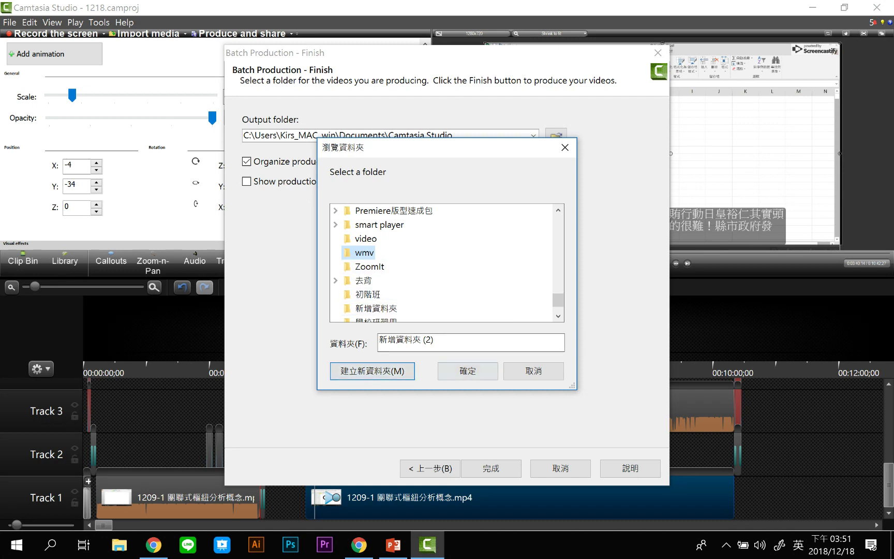
click(467, 371)
Step: Turn off organizing produced files into sub-folders and start the batch production
click(247, 161)
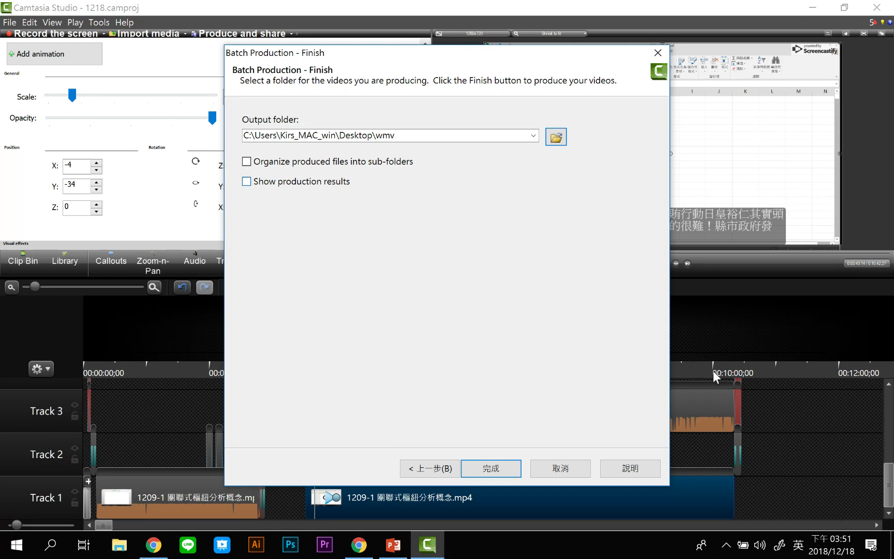
click(491, 469)
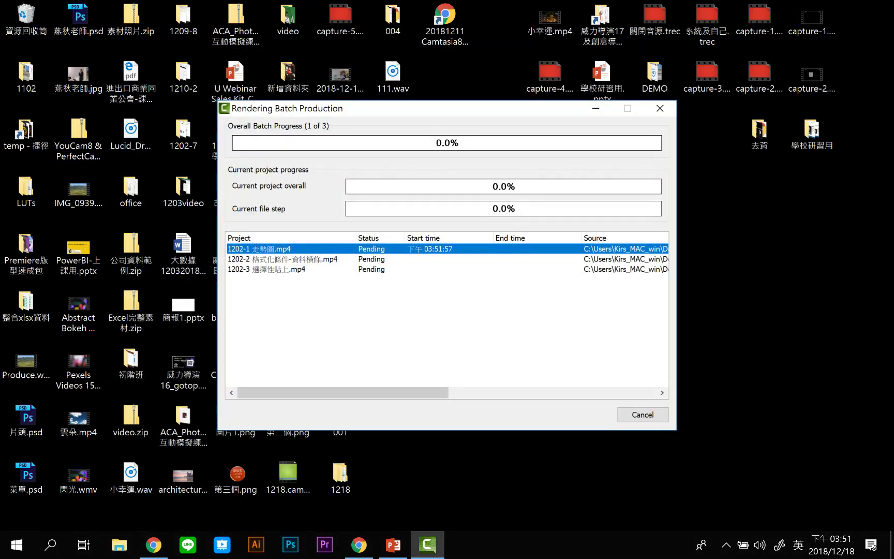